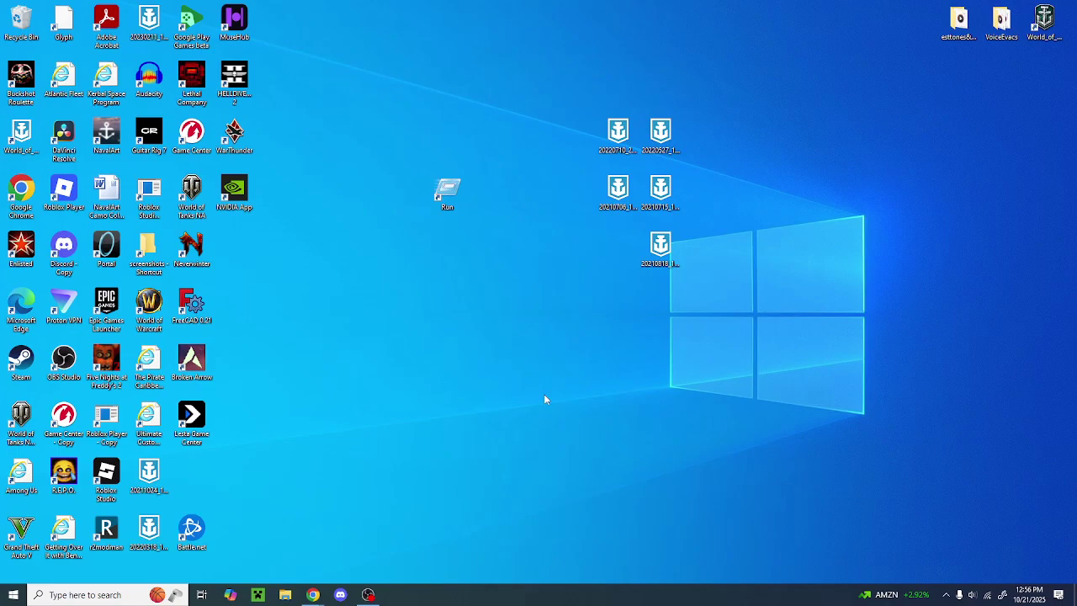
- Switch to the Sound TEST Files page in Chrome and download the Read.cfg Trigger Mode ZIP file
mouse_move(314, 596)
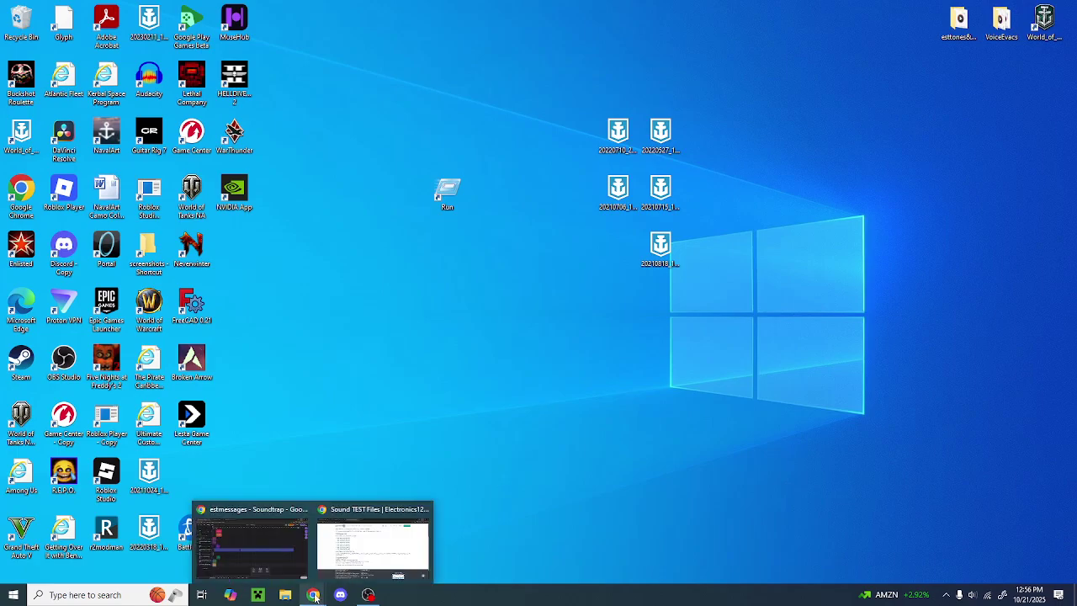
click(373, 555)
scroll(500, 395, up, 1)
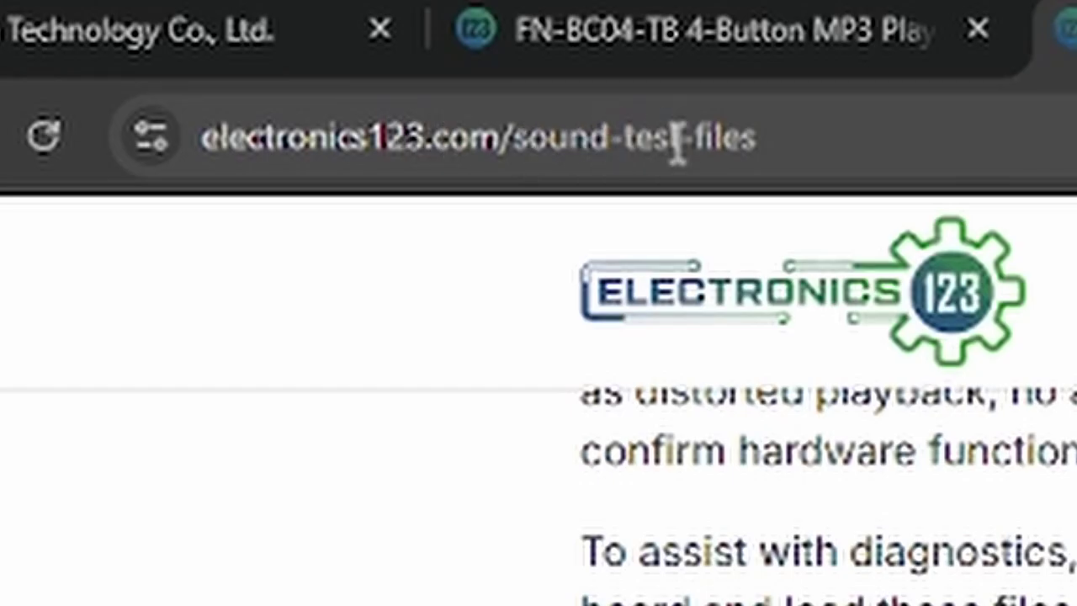
click(774, 139)
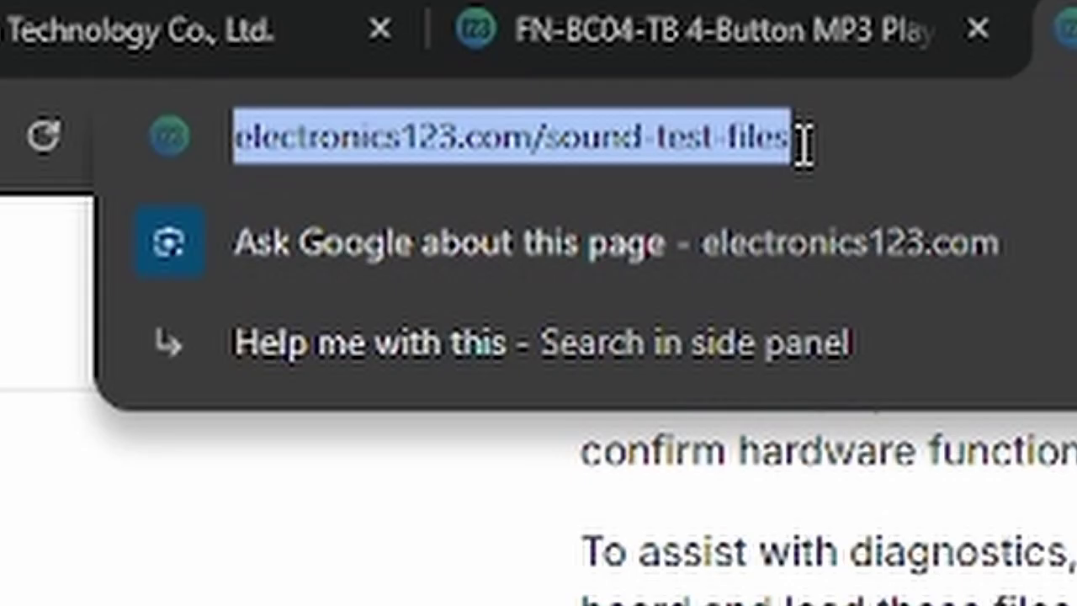
click(127, 248)
scroll(127, 247, down, 5)
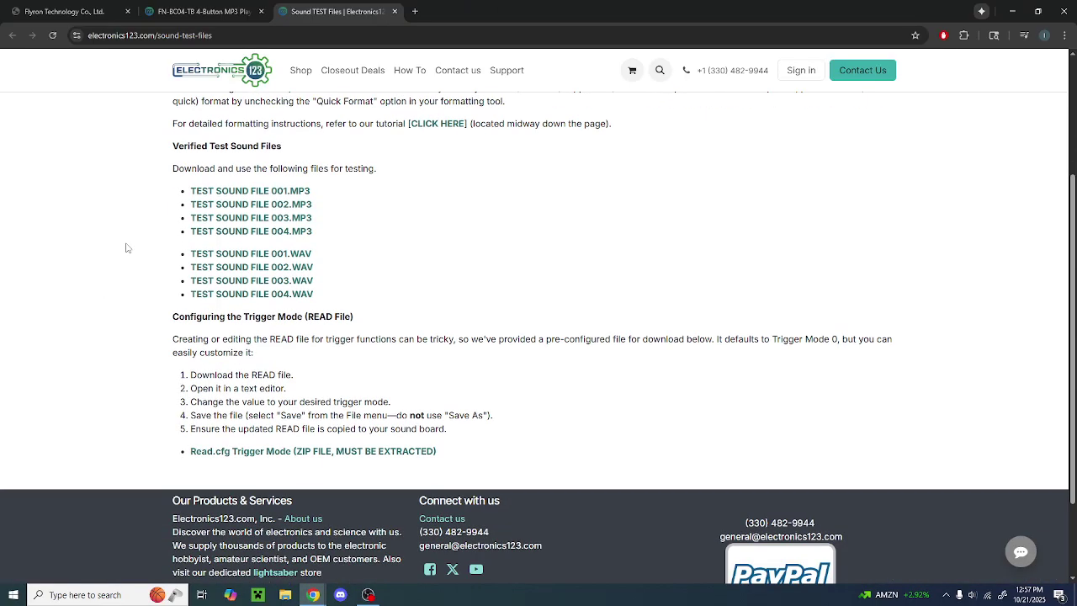
scroll(127, 247, up, 3)
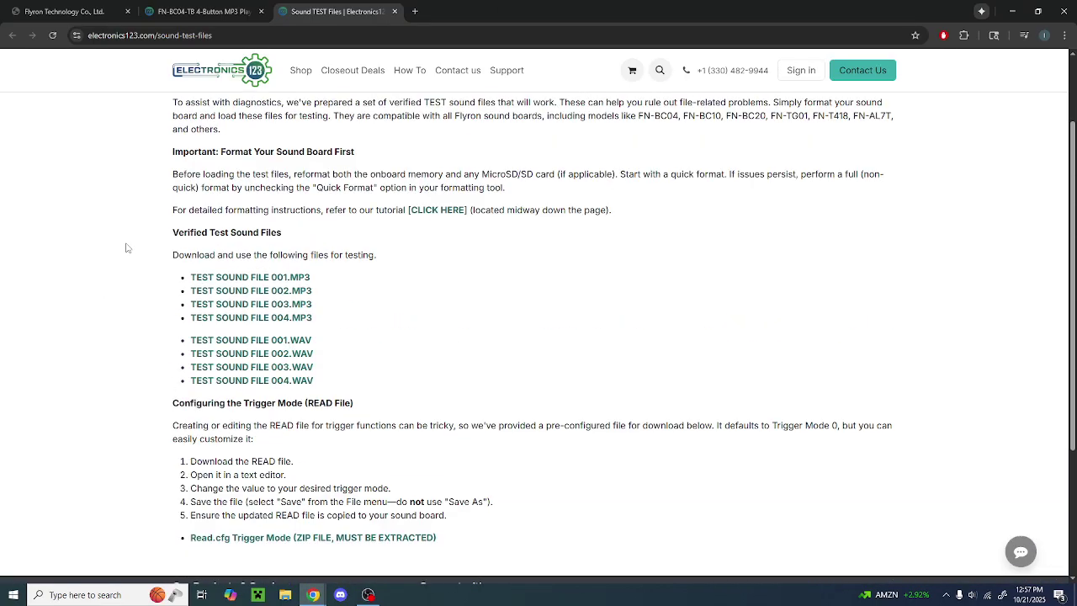
scroll(127, 248, up, 1)
scroll(129, 239, down, 5)
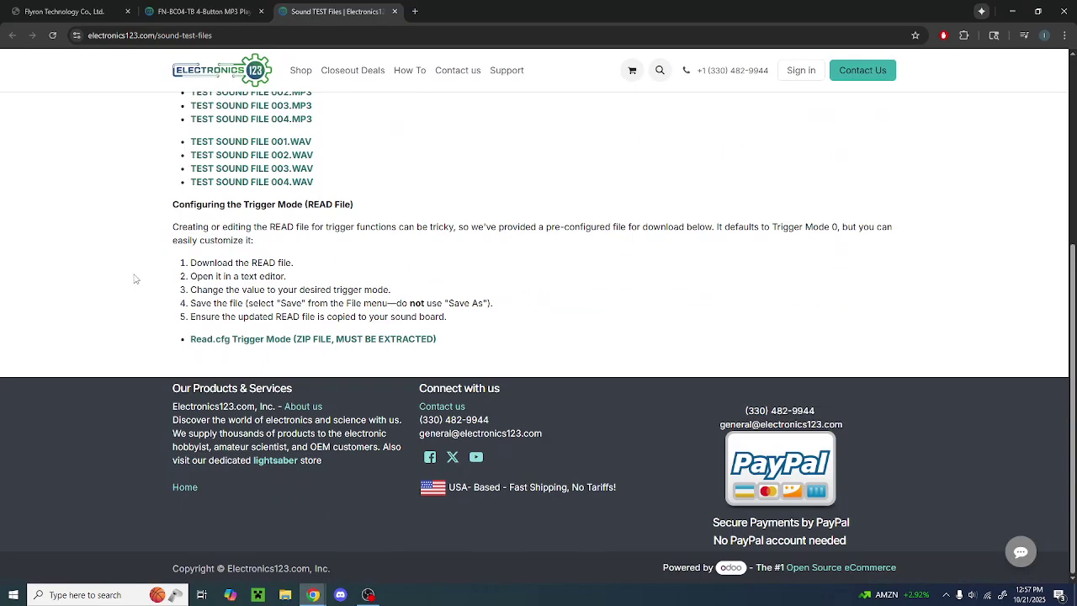
click(262, 339)
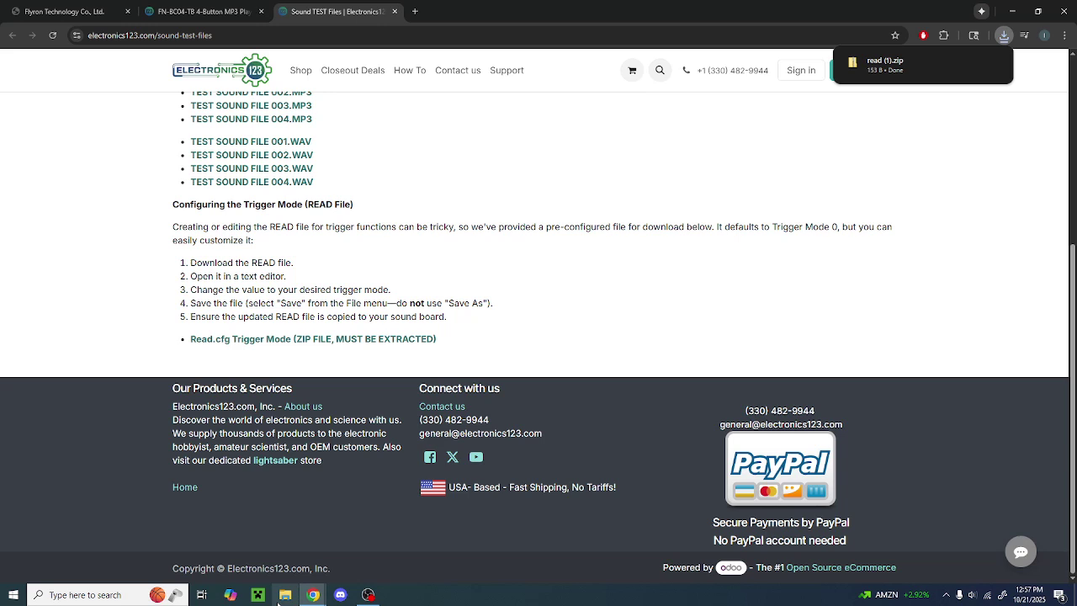
- Extract the downloaded read (1).zip to the read (1) folder in Downloads and check the extracted folder's contents
click(282, 599)
click(639, 263)
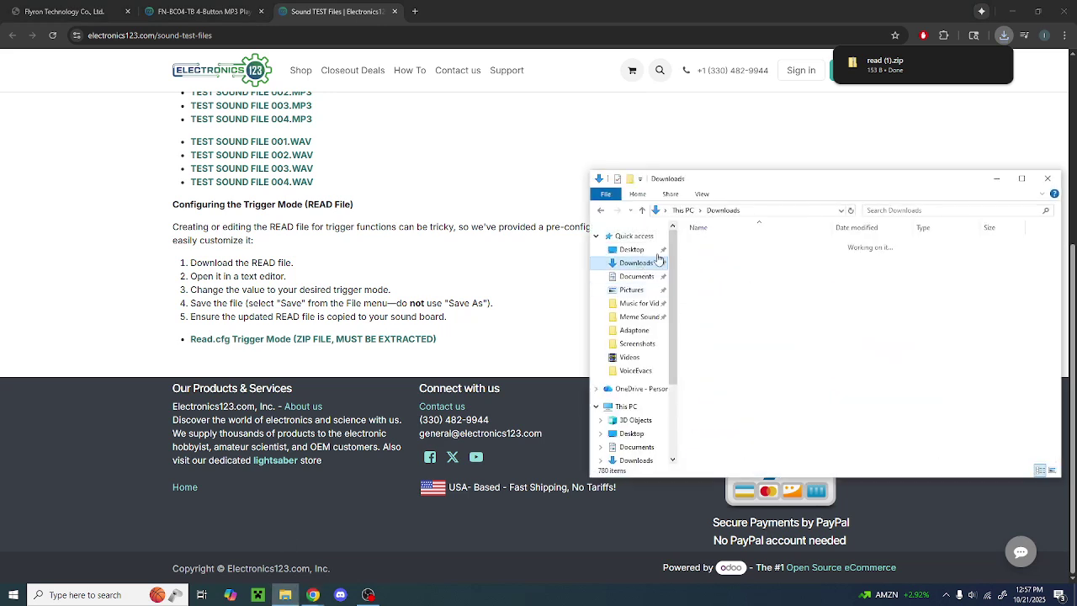
right_click(721, 260)
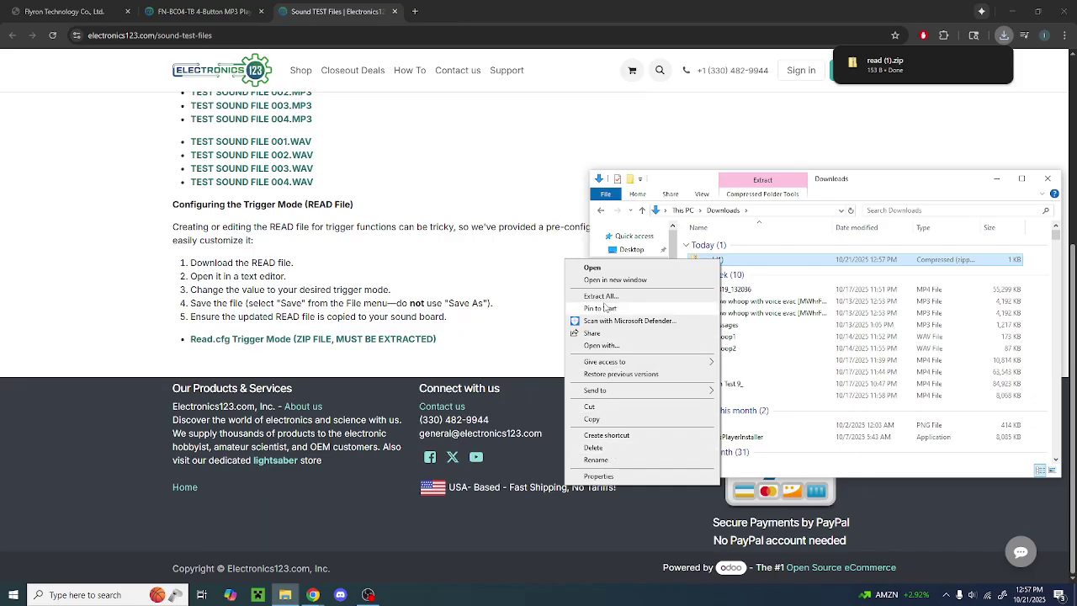
click(609, 296)
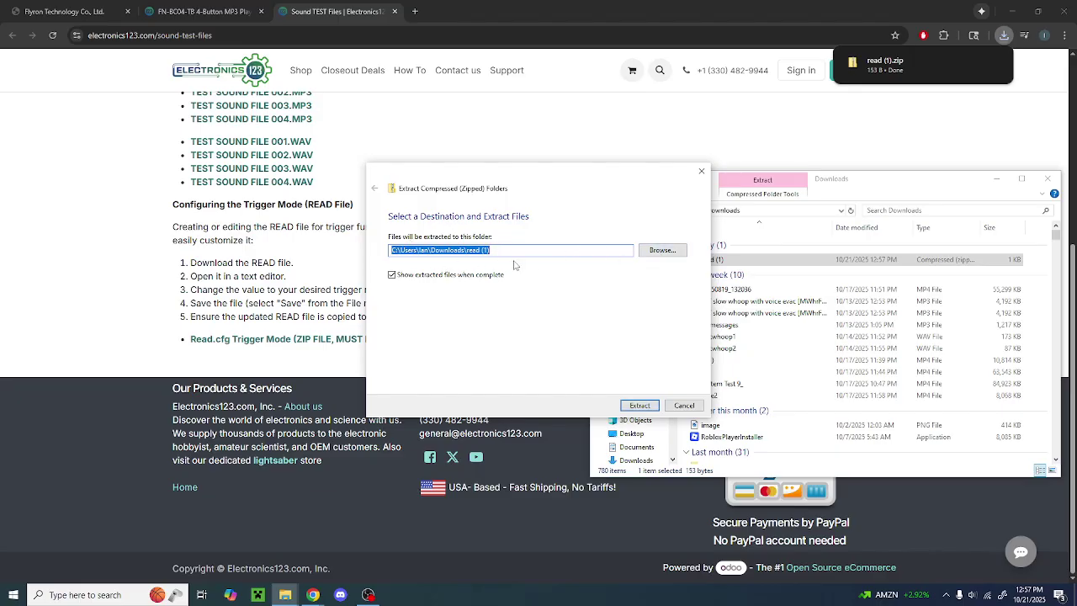
click(641, 406)
click(641, 406)
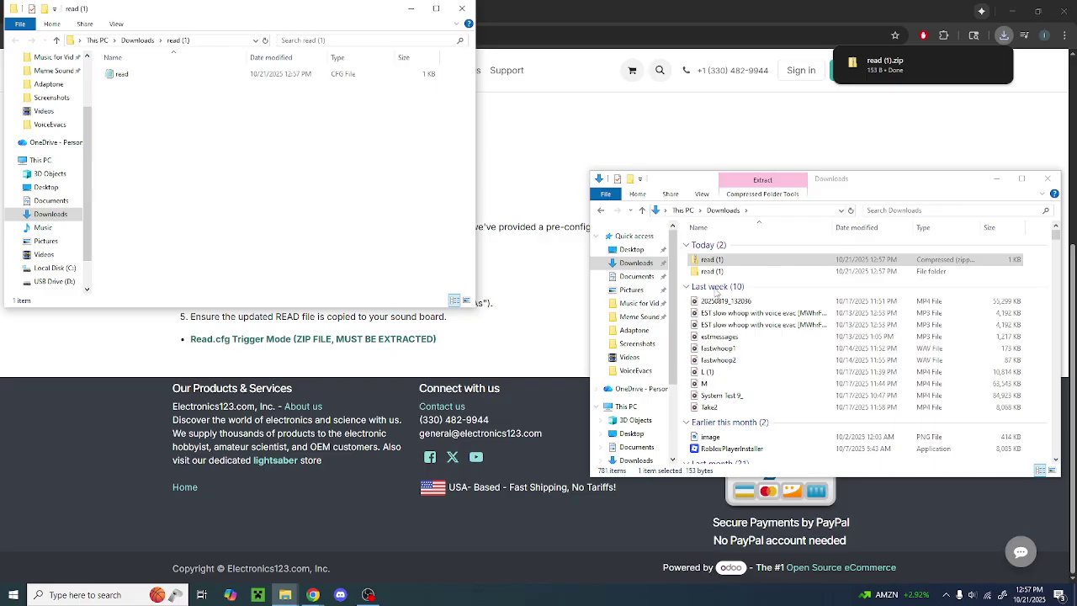
click(462, 9)
double_click(711, 272)
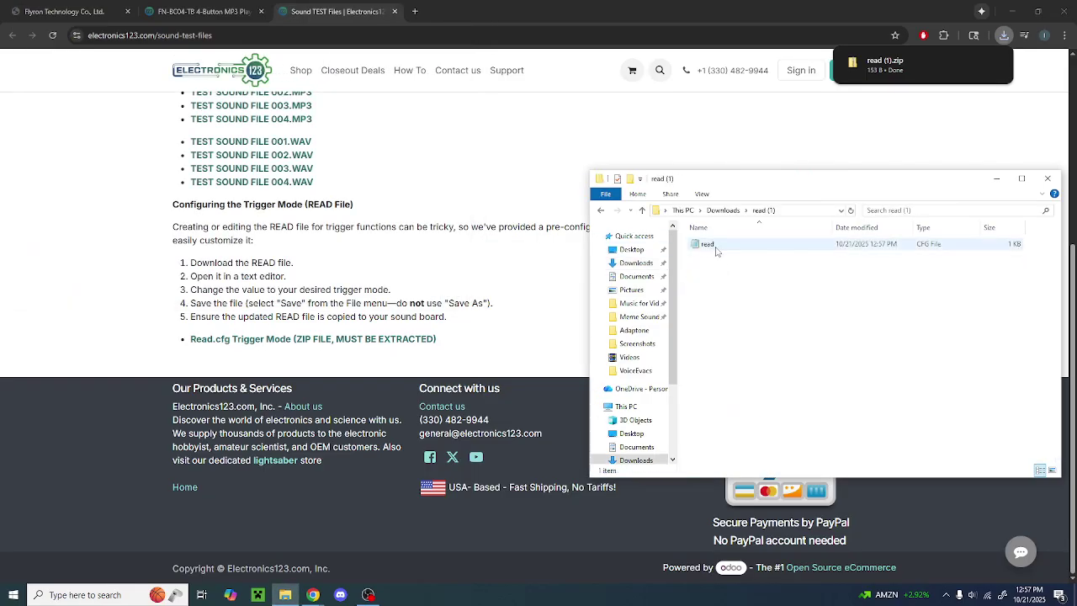
click(725, 211)
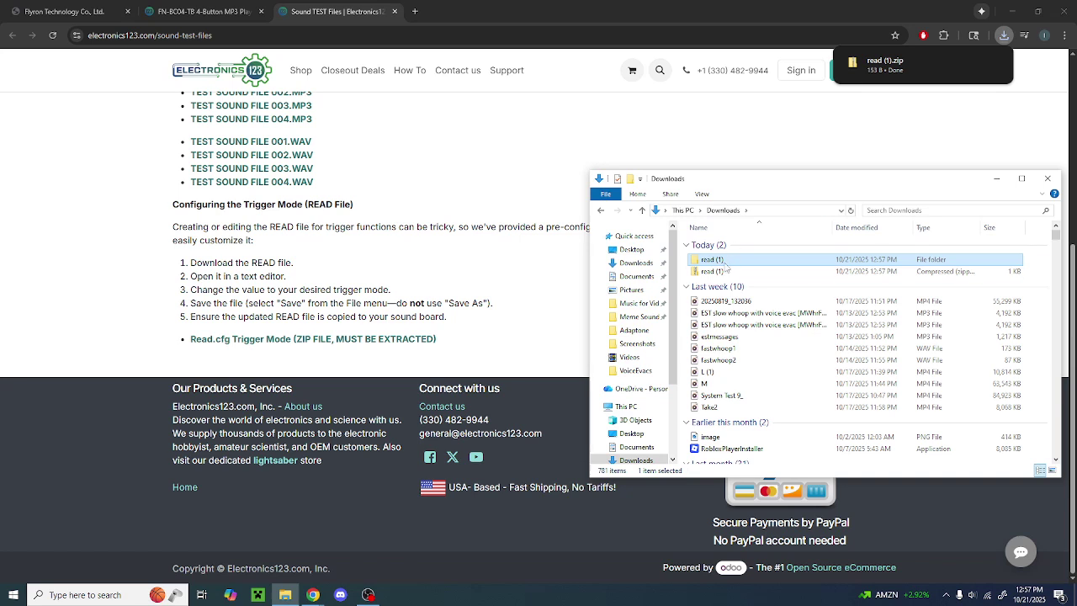
- Open a second File Explorer window showing the contents of USB Drive (D:)
right_click(286, 594)
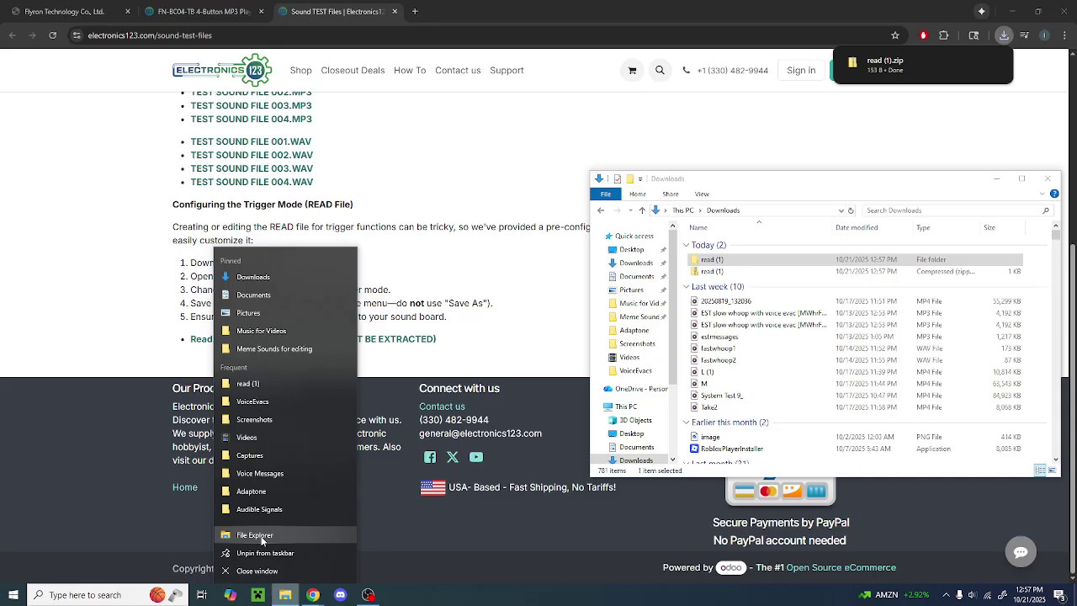
click(261, 535)
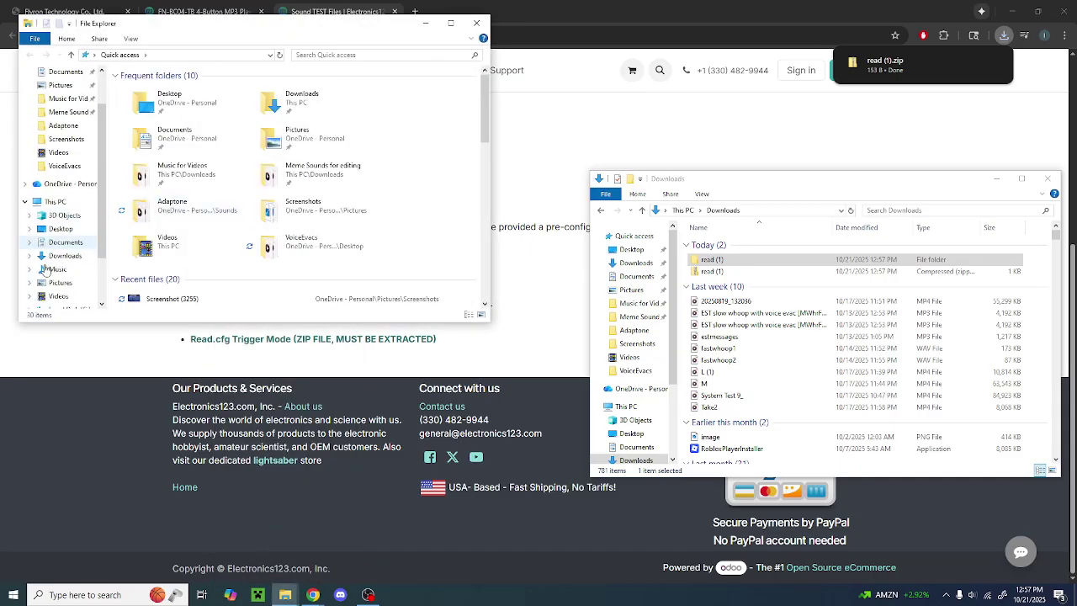
scroll(51, 246, down, 3)
scroll(51, 246, down, 1)
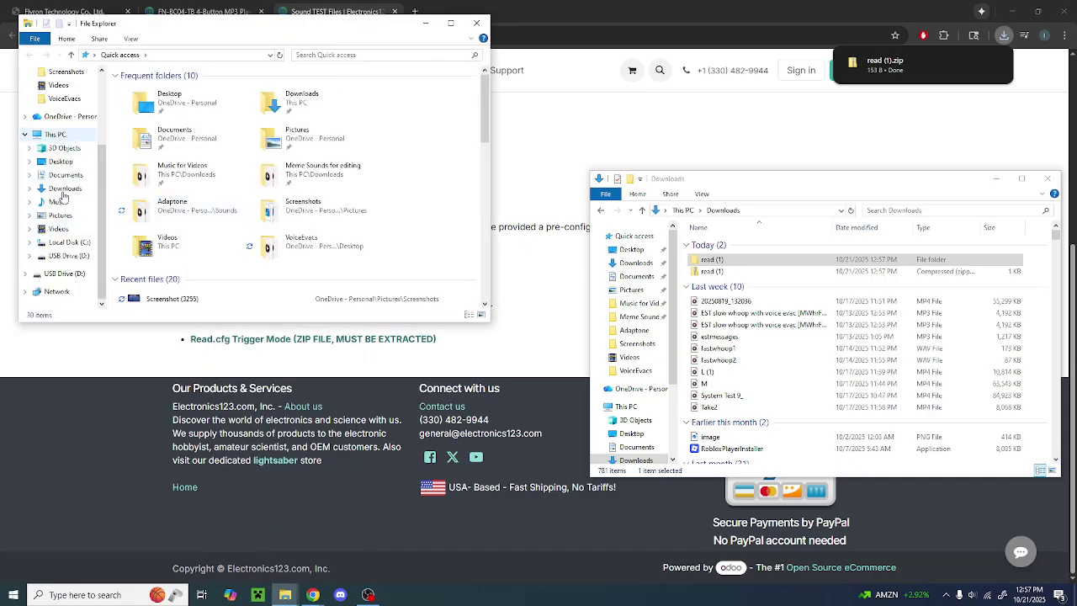
click(65, 257)
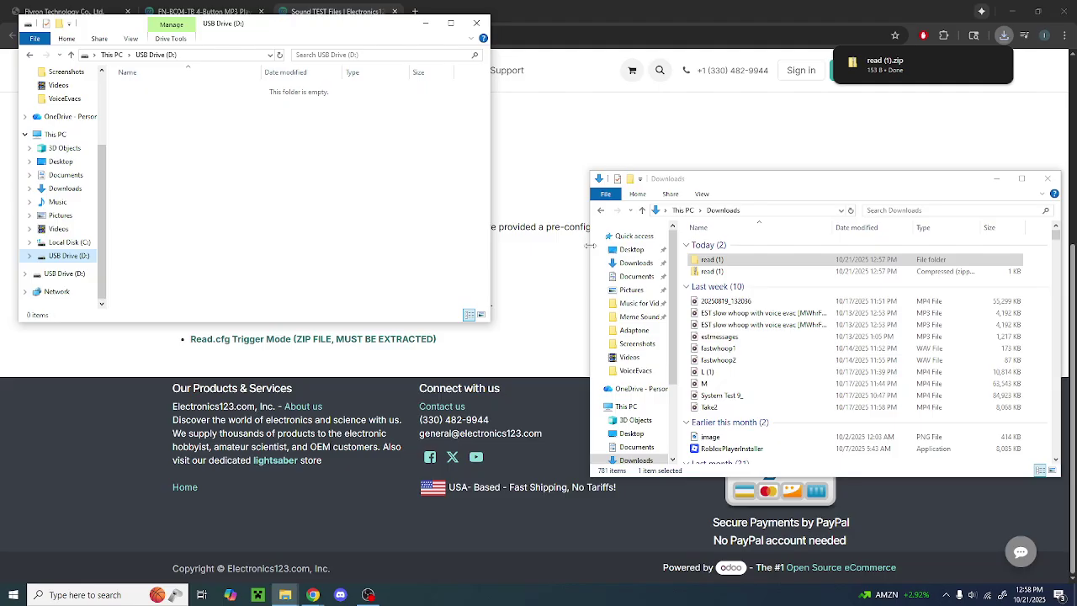
- Copy the read CFG file from the extracted read (1) folder onto USB Drive (D:)
click(711, 262)
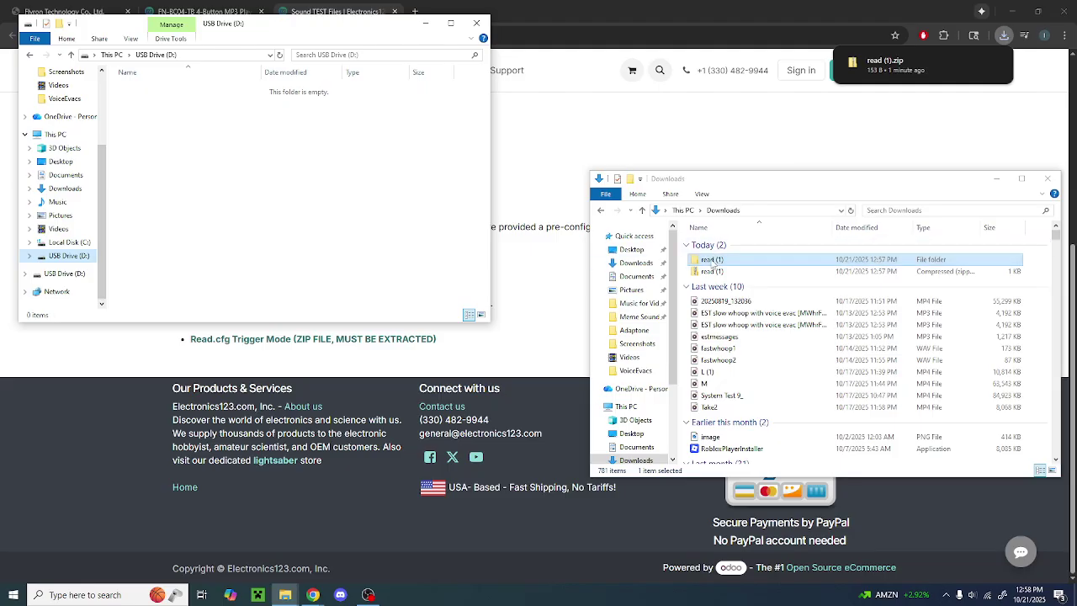
click(712, 263)
double_click(712, 261)
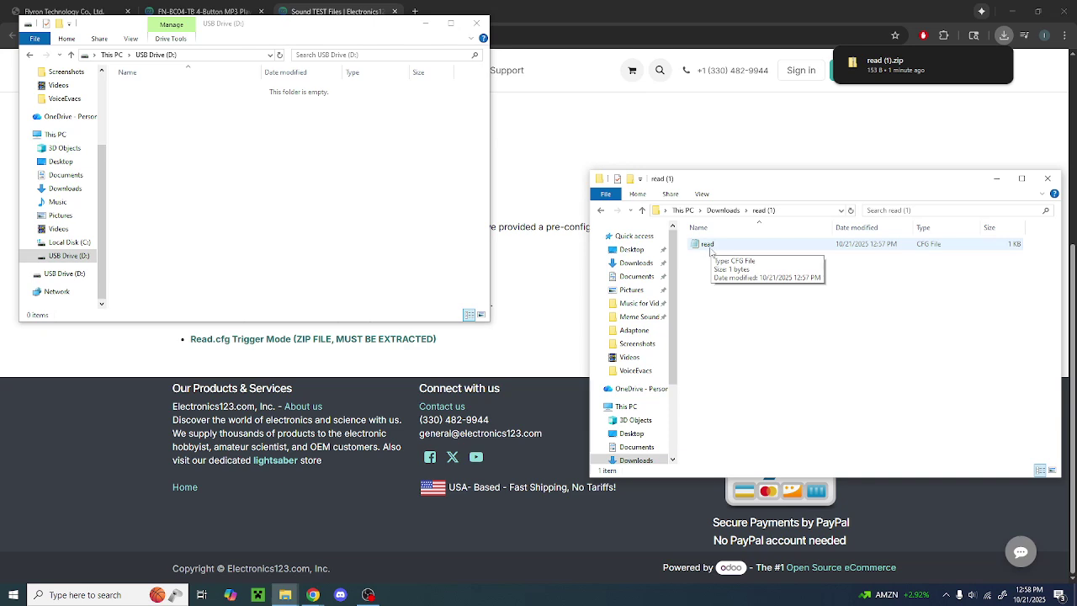
click(712, 248)
drag(712, 248, 172, 127)
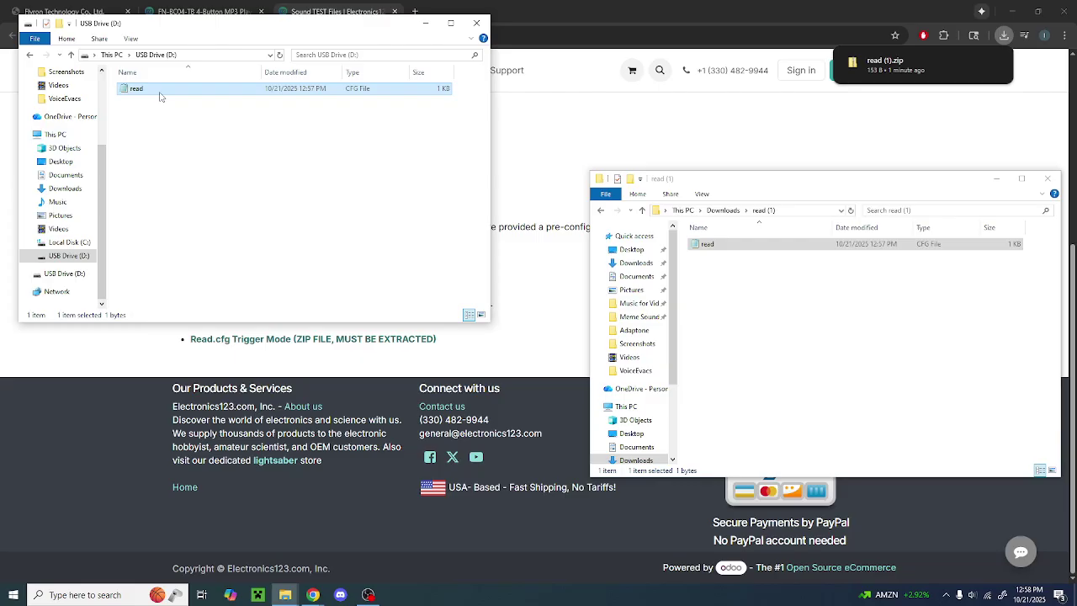
click(317, 152)
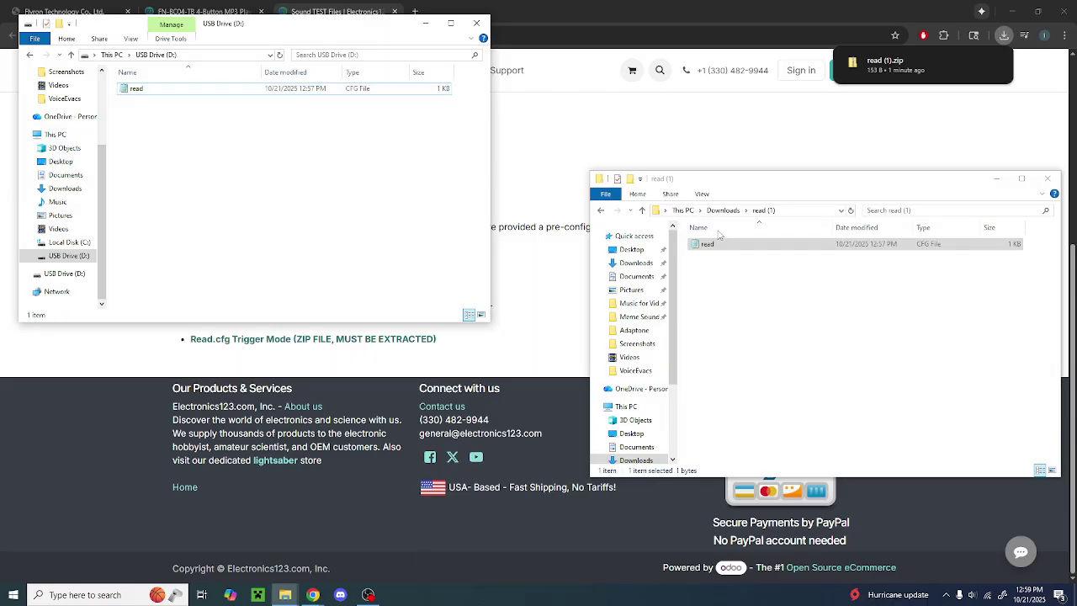
- Change the trigger mode value in the USB drive's read.cfg to 1 and save the file
double_click(160, 91)
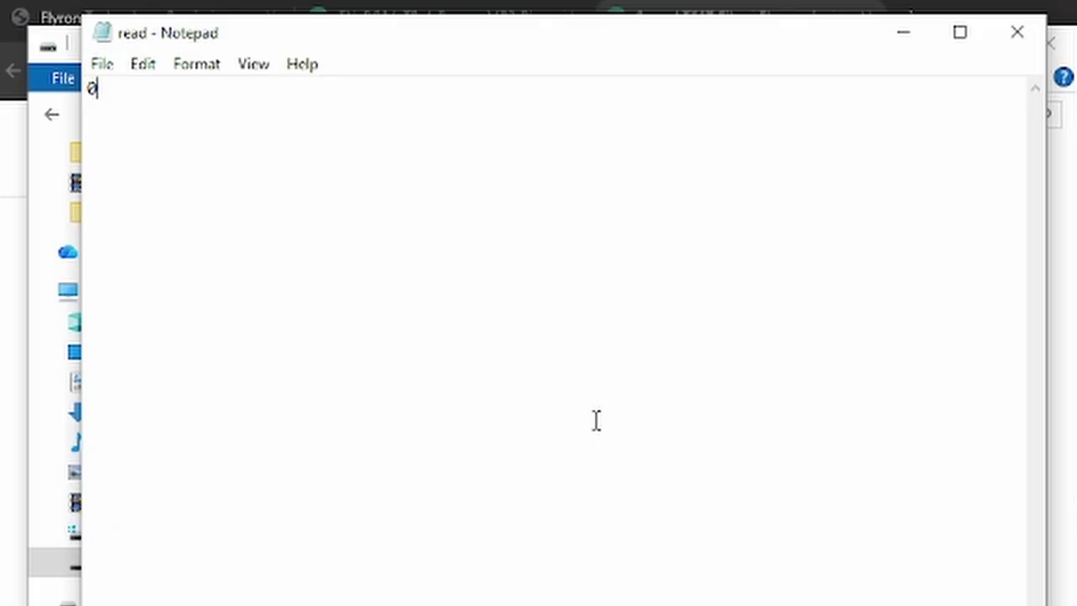
double_click(94, 90)
key(BackSpace)
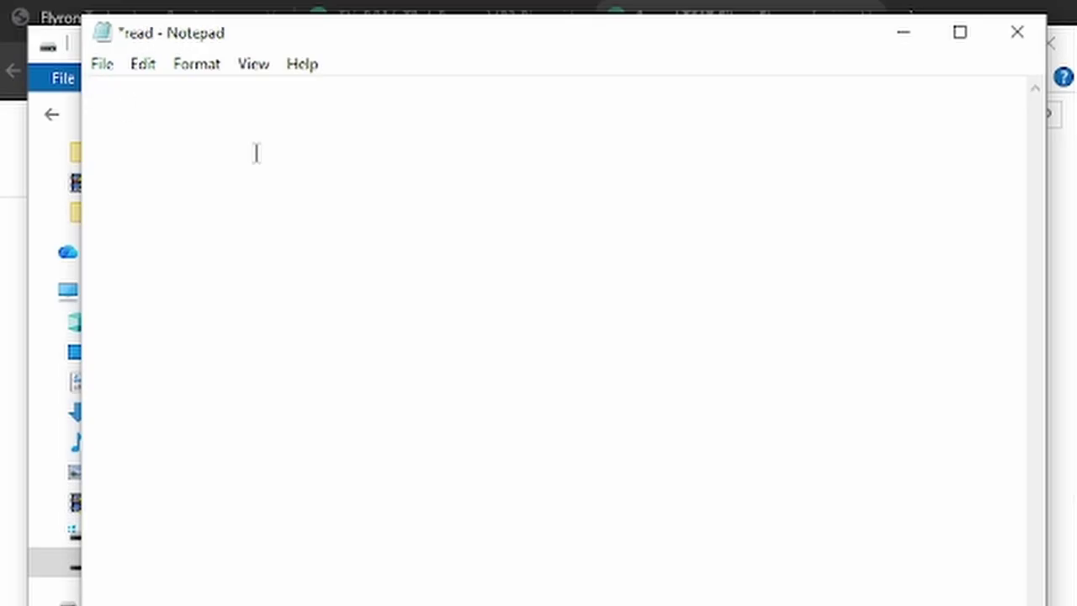
text(1)
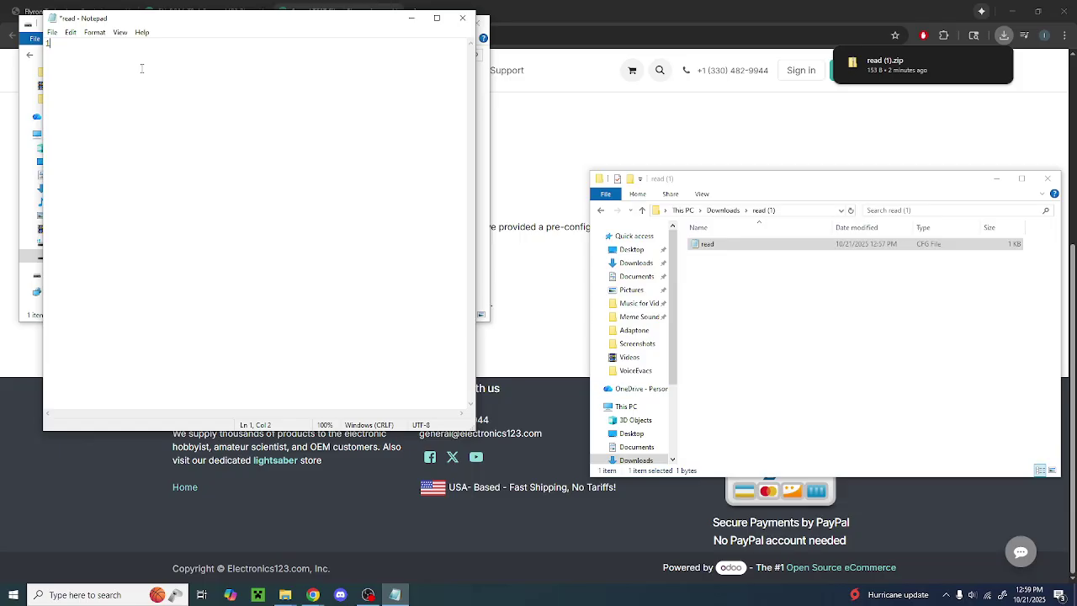
click(461, 17)
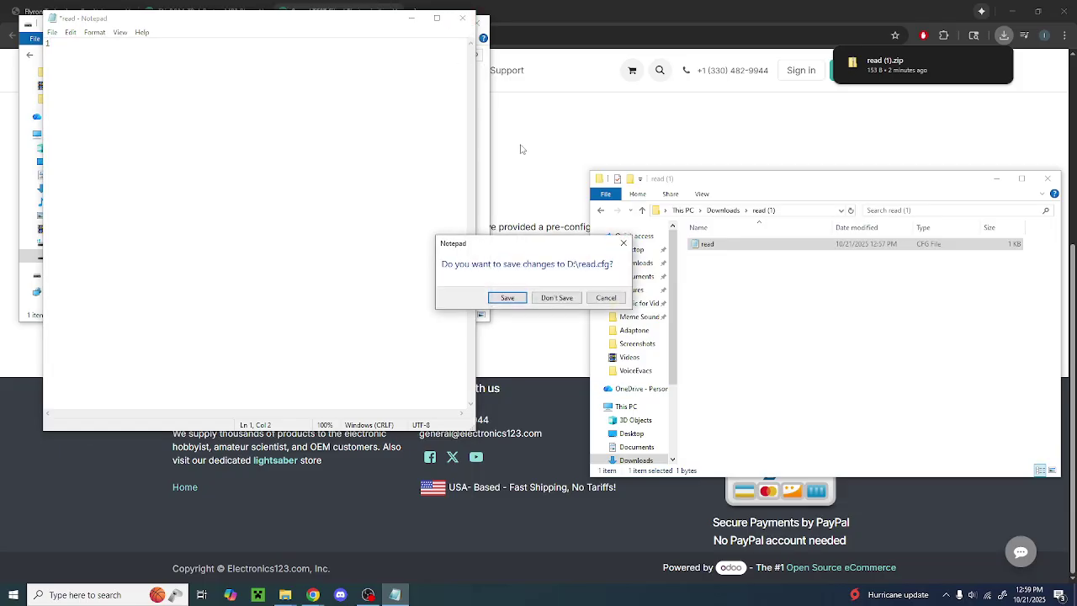
click(508, 298)
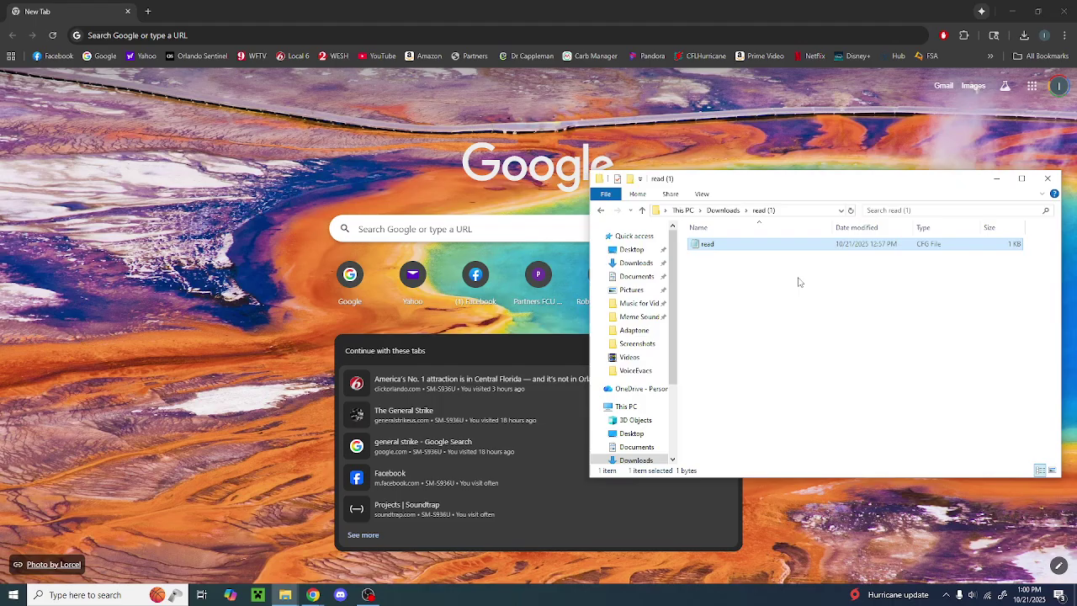
- Go to the Soundtrap website in Chrome, log in and open the estmessages project
click(728, 286)
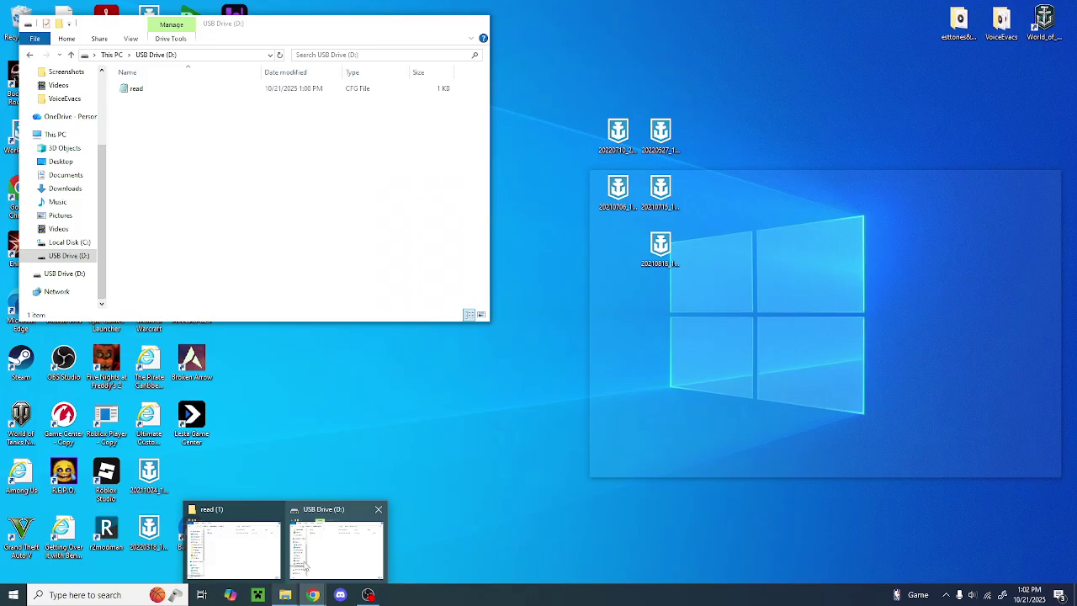
click(312, 594)
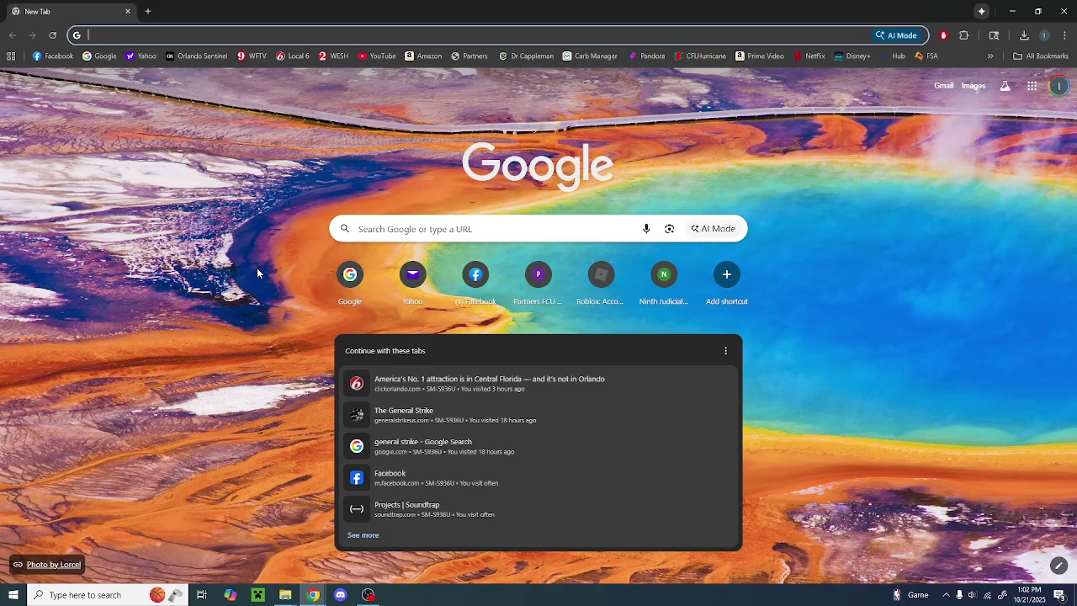
click(266, 37)
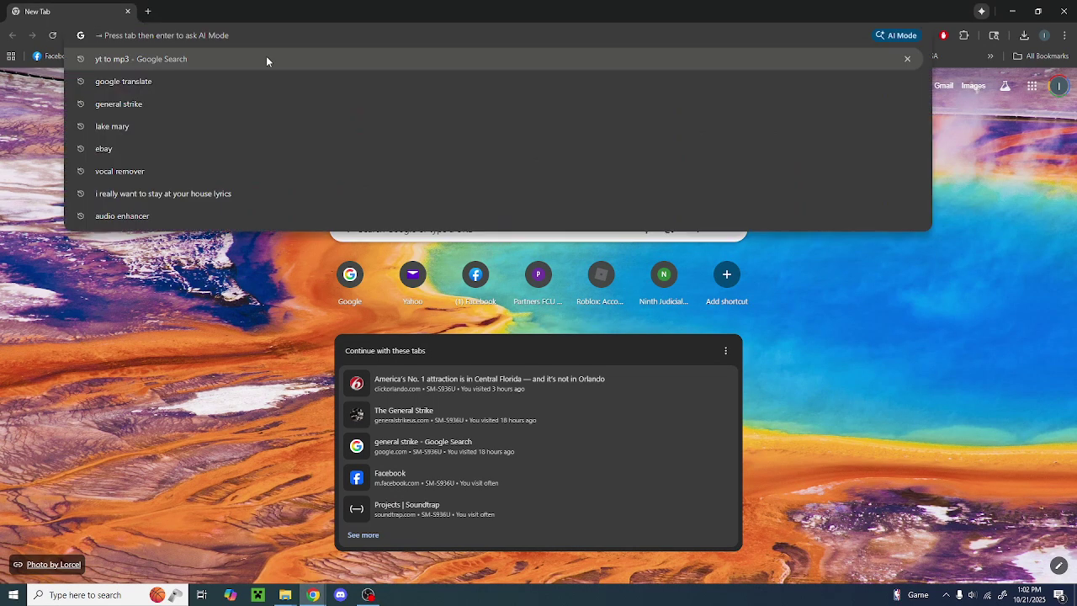
text(sou)
key(Return)
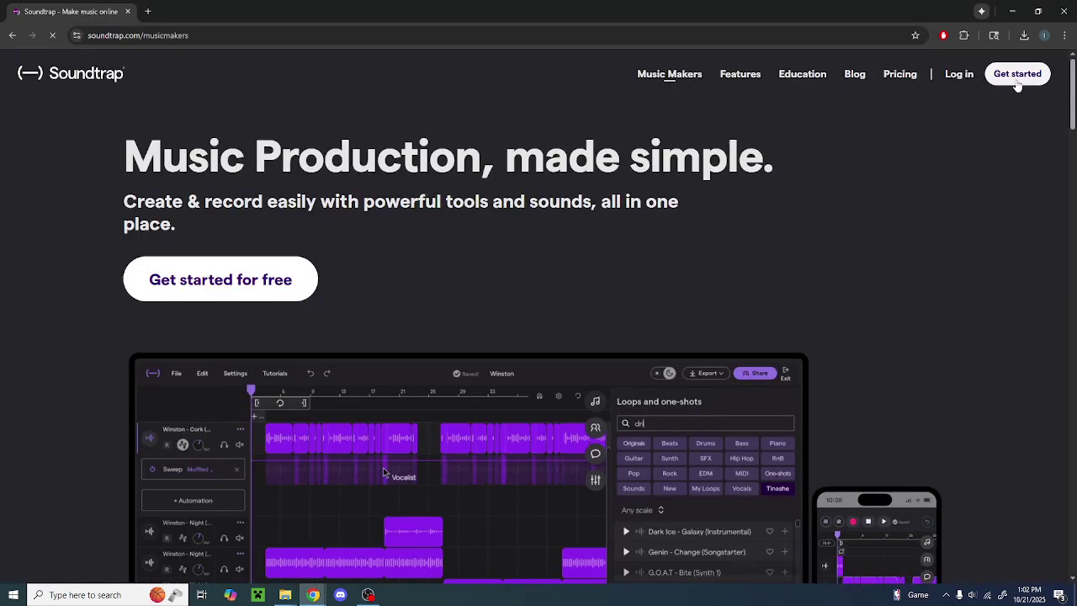
click(958, 74)
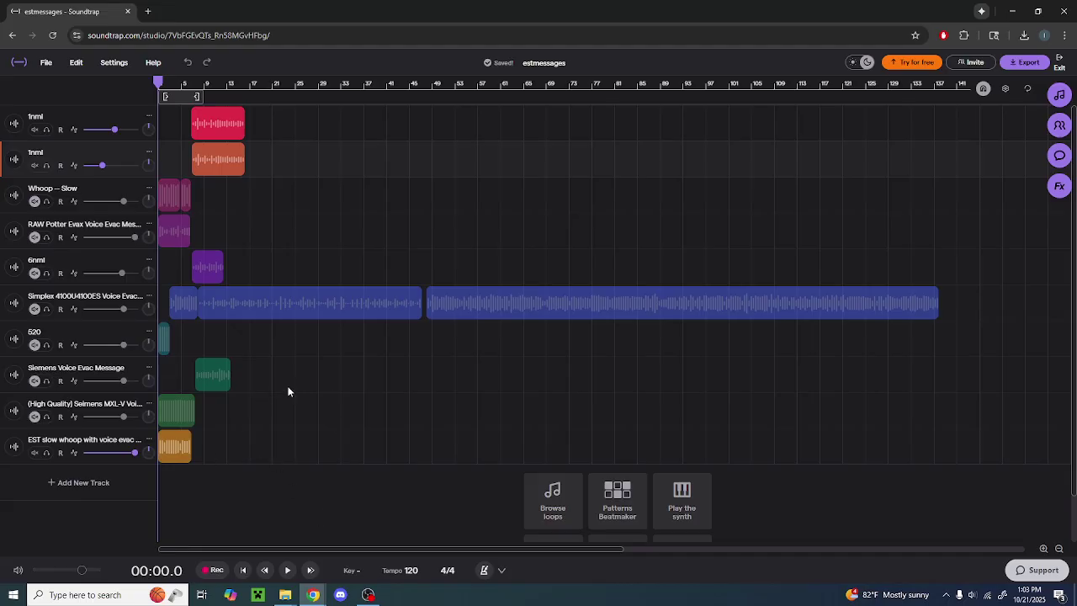
- Examine the opening clips on the estmessages timeline, placing the playhead at 11.5 at the end of the RAW Potter Evax clip
scroll(287, 391, up, 5)
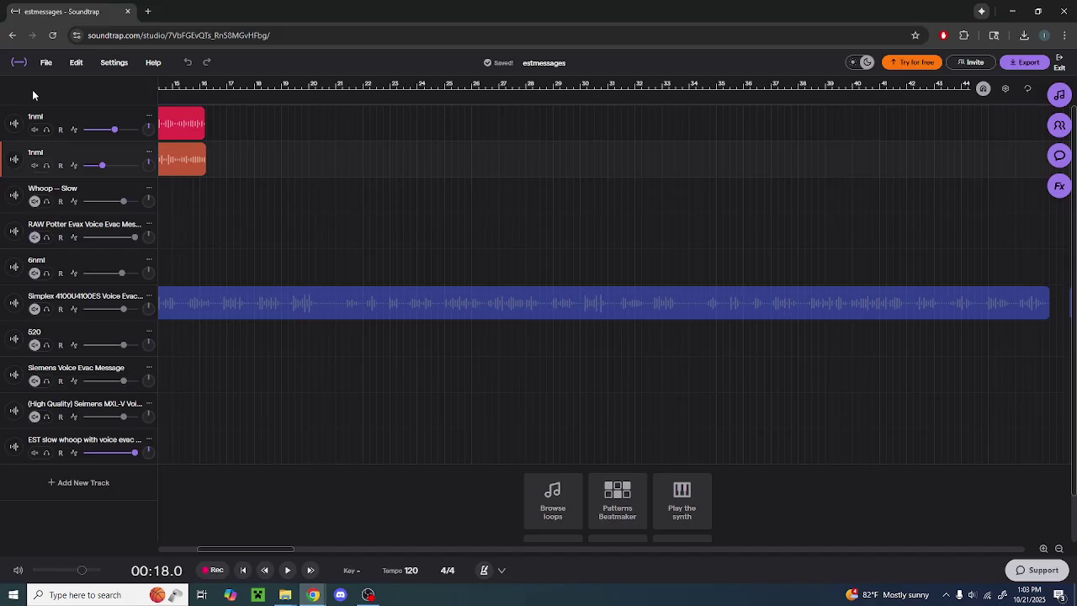
key(Return)
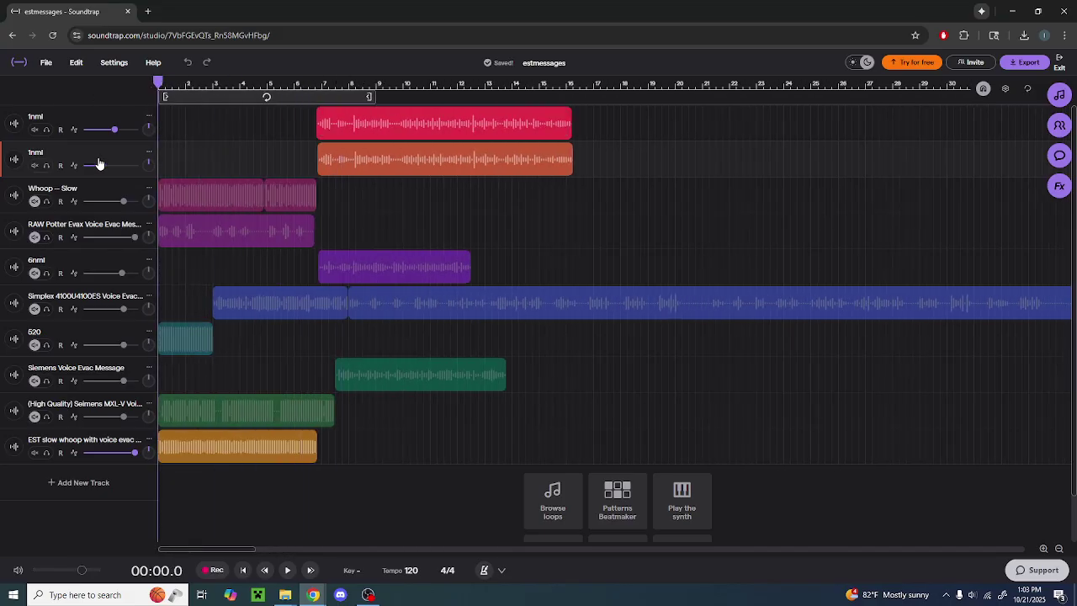
drag(211, 160, 313, 221)
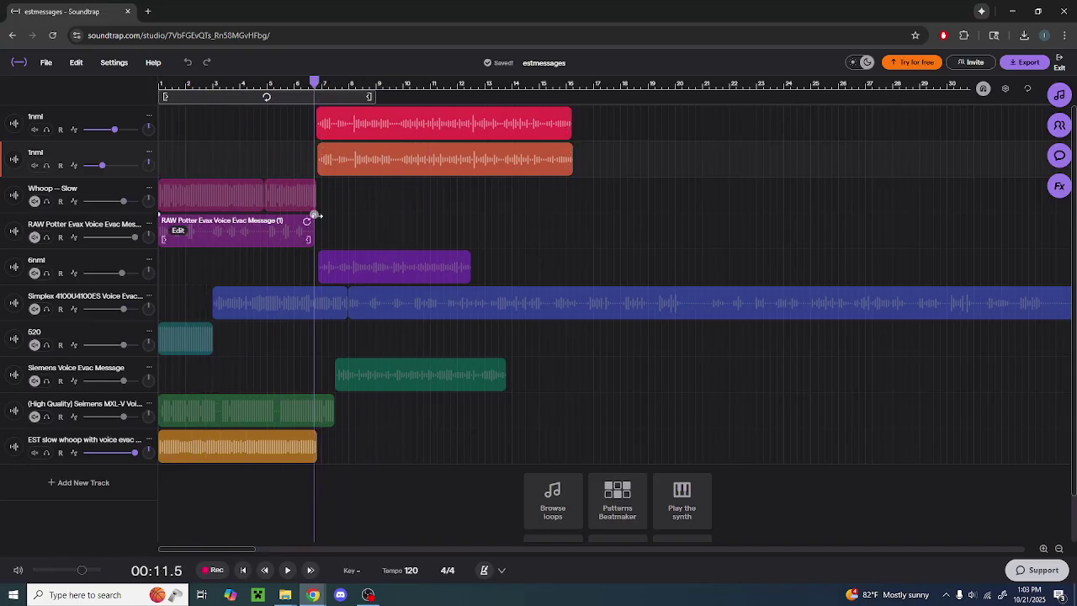
click(148, 11)
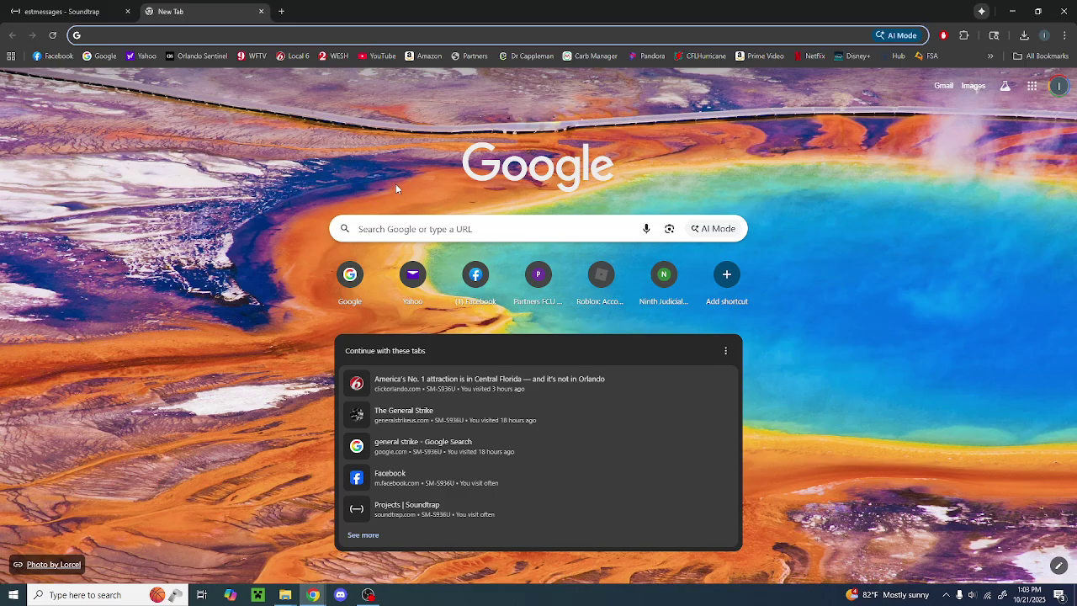
click(261, 11)
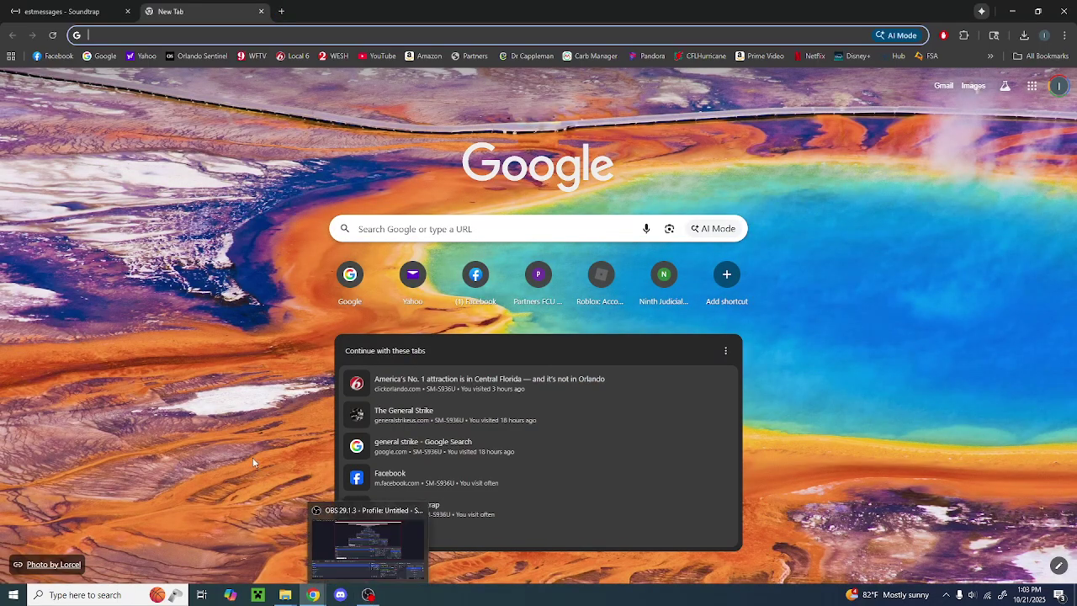
- Copy the estmessage1 MP3 file from the VoiceEvacs folder on the desktop onto USB Drive (D:)
click(313, 595)
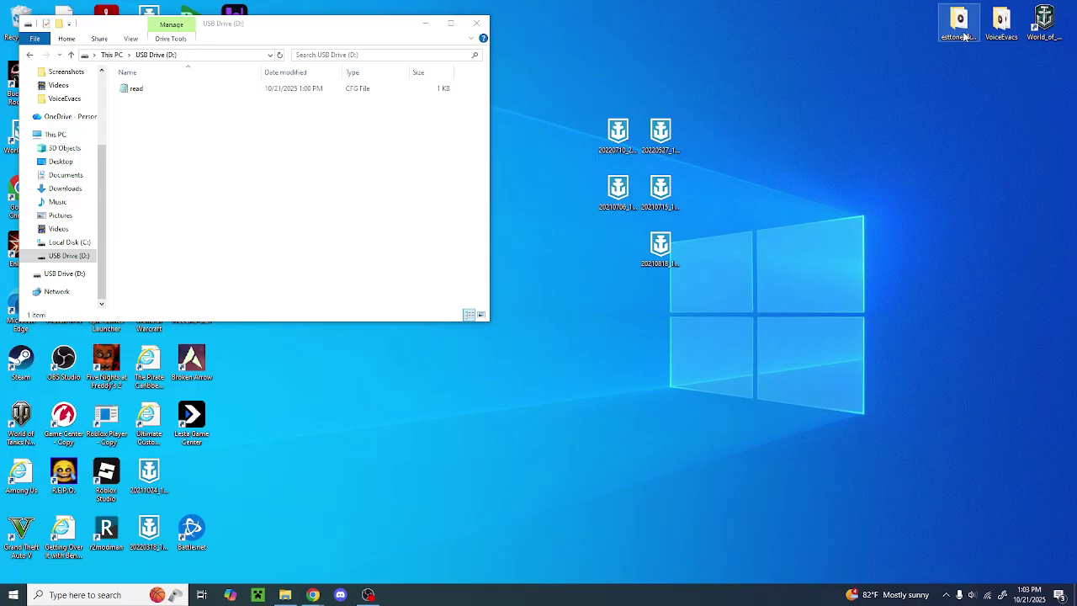
right_click(863, 178)
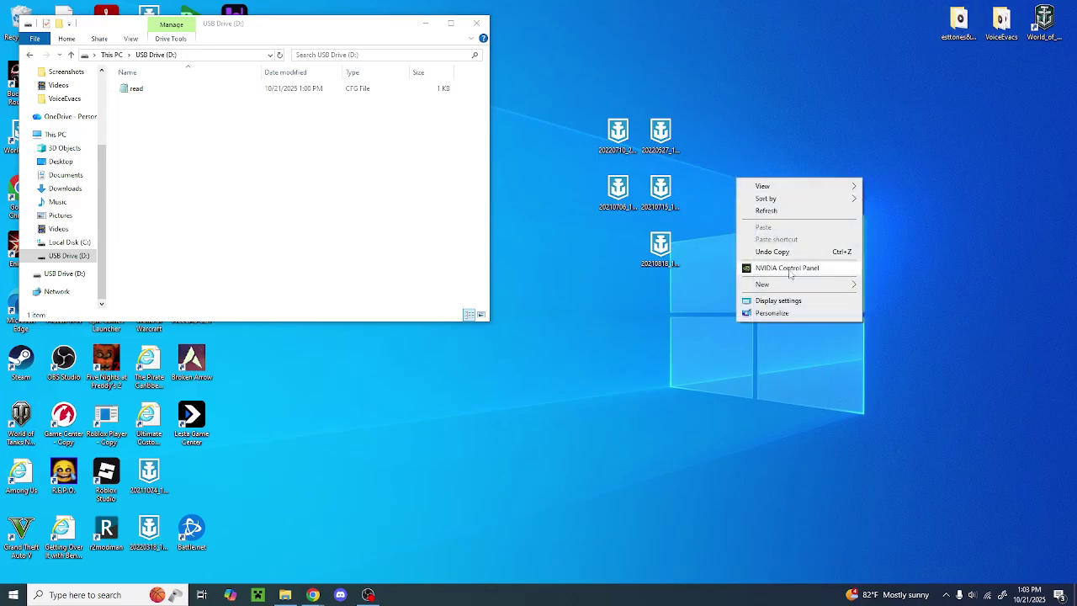
mouse_move(773, 286)
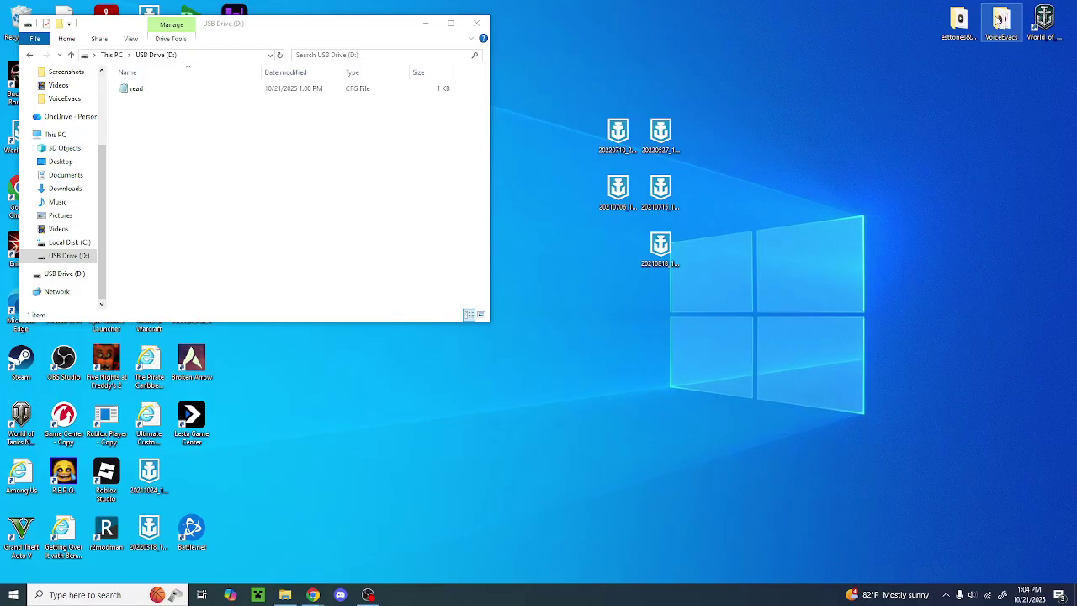
double_click(1001, 21)
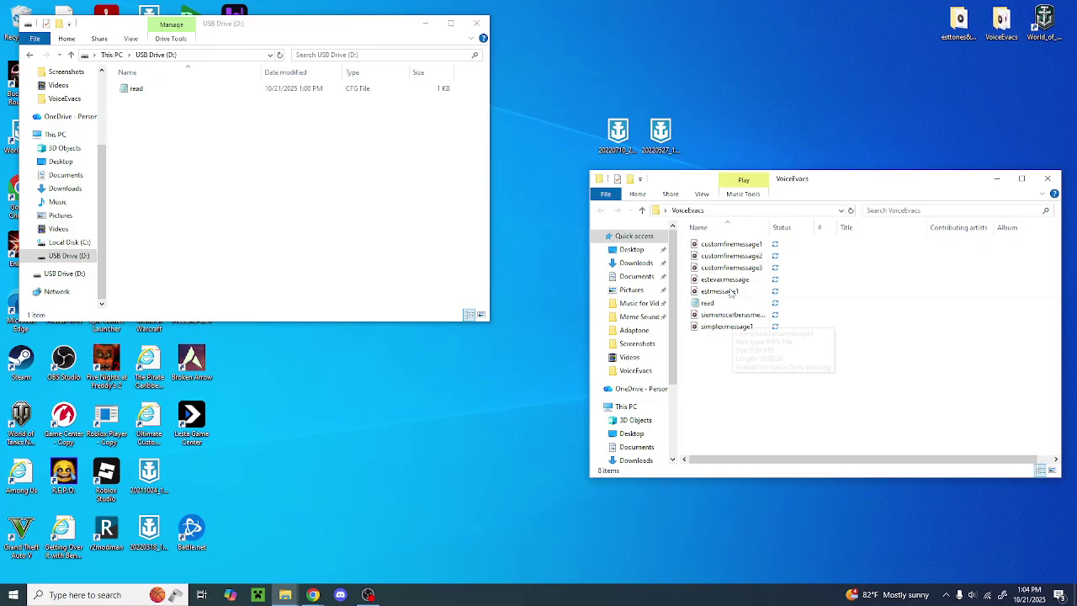
drag(726, 293, 145, 124)
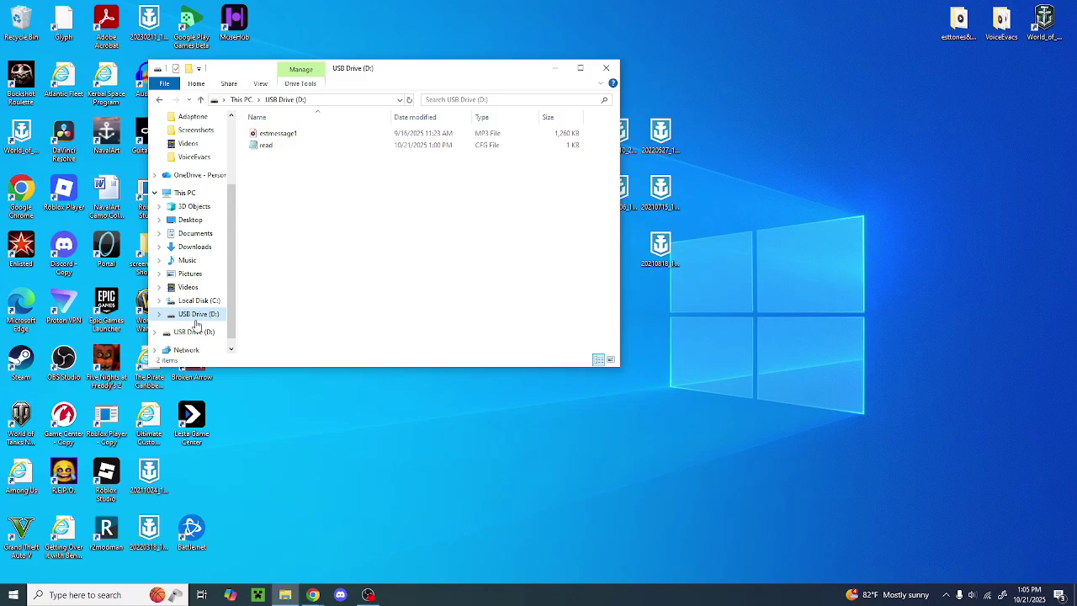
- Eject USB Drive (D:) so that the sound board can be safely removed from the computer
right_click(193, 317)
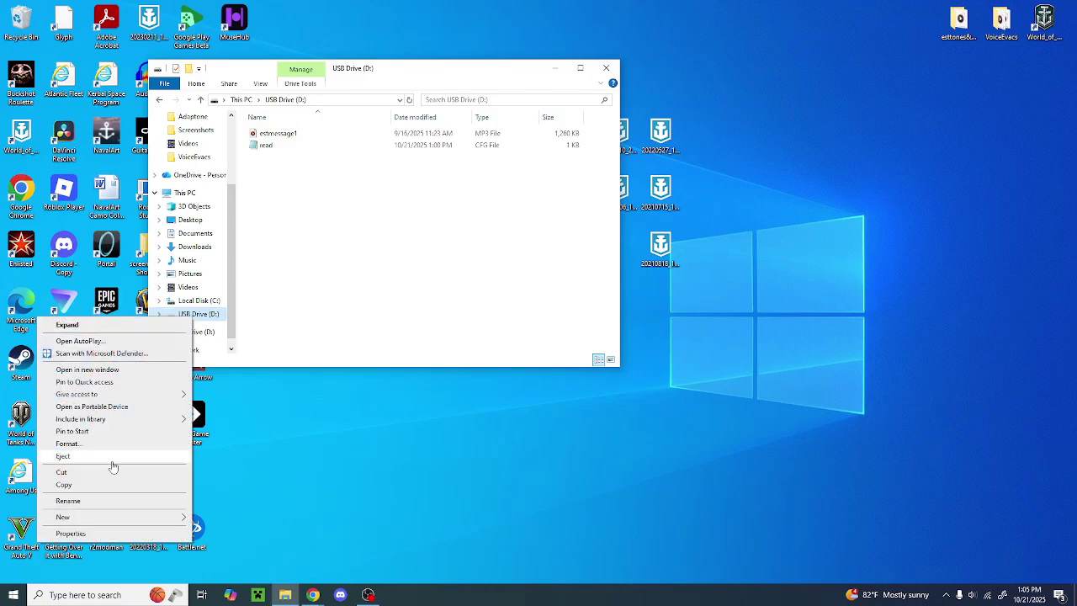
click(81, 459)
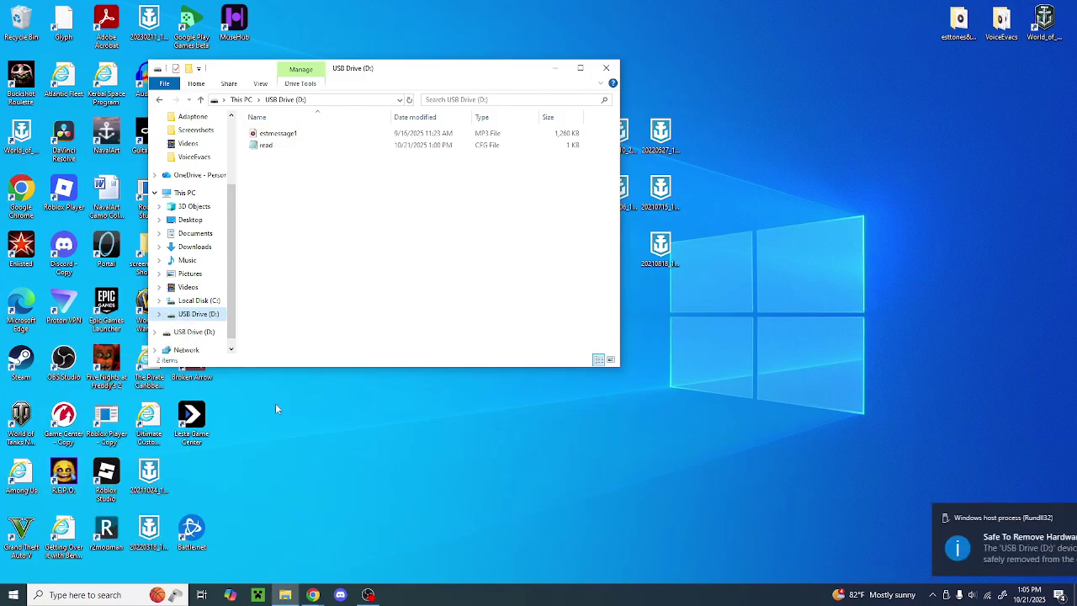